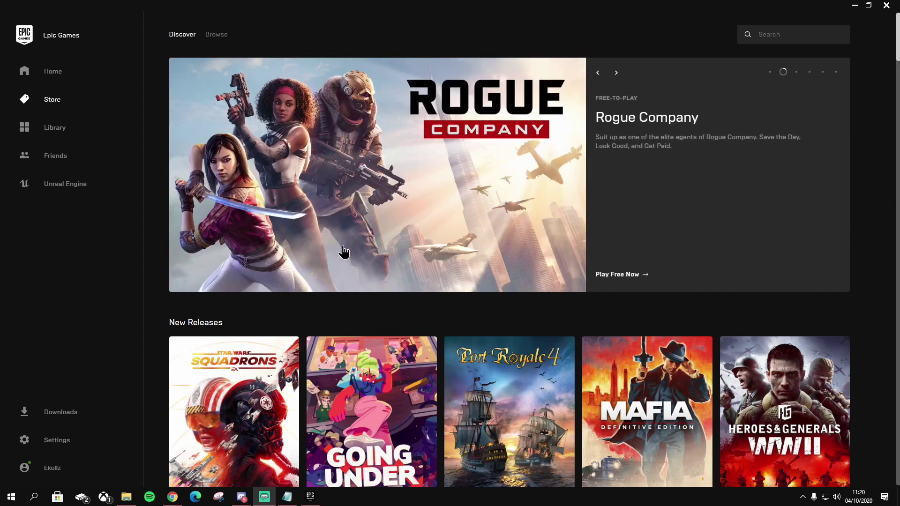
# - Go to the Library and bring up the options menu for Rocket League
pyautogui.click(64, 132)
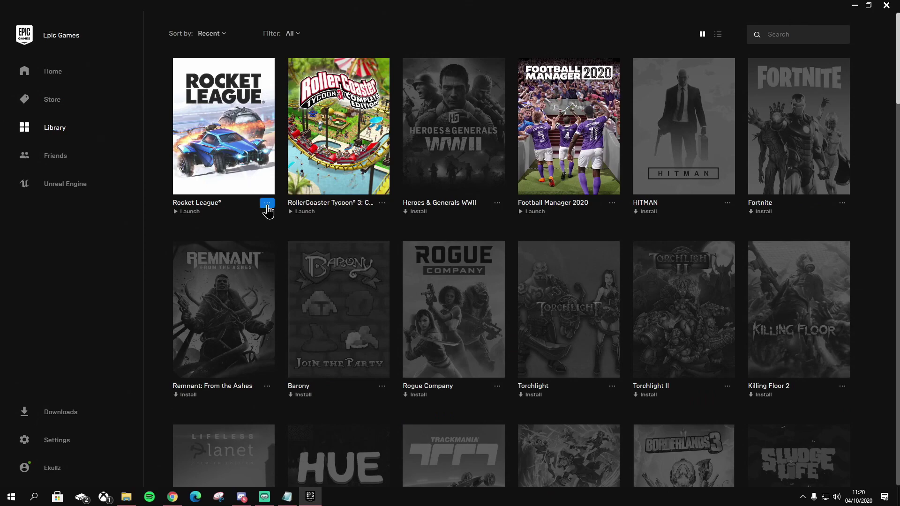
pyautogui.click(268, 208)
pyautogui.click(83, 240)
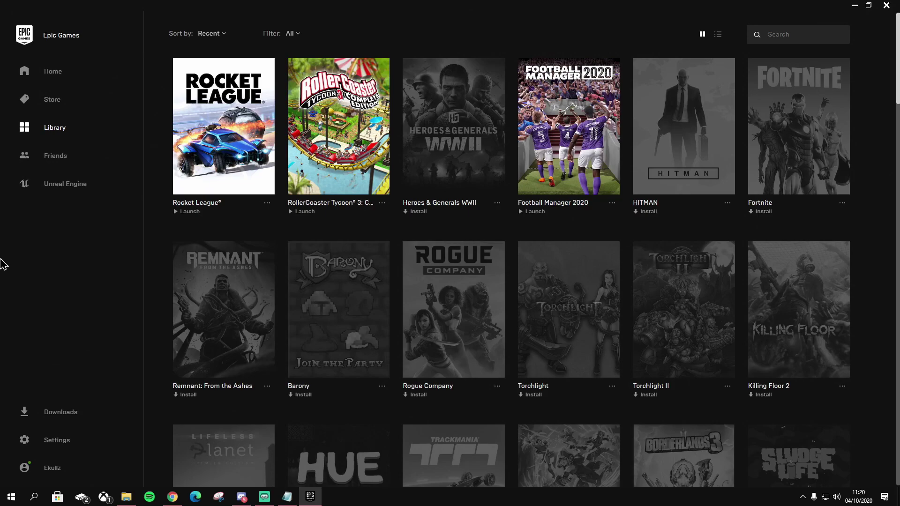
# - Enable Additional Command Line Arguments (-novid -nomovie) for Rocket League in Settings' Manage Games
pyautogui.click(57, 441)
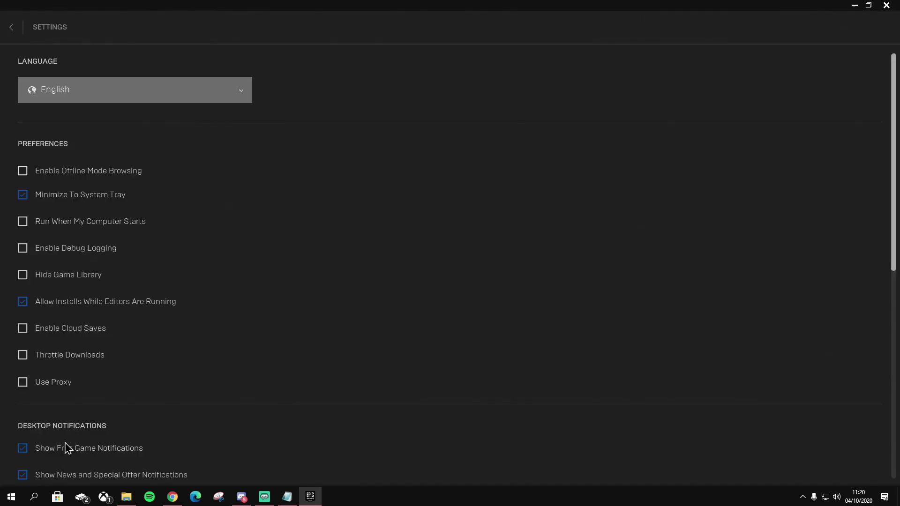
pyautogui.scroll(-2, 91, 394)
pyautogui.scroll(-3, 106, 380)
pyautogui.scroll(-3, 120, 379)
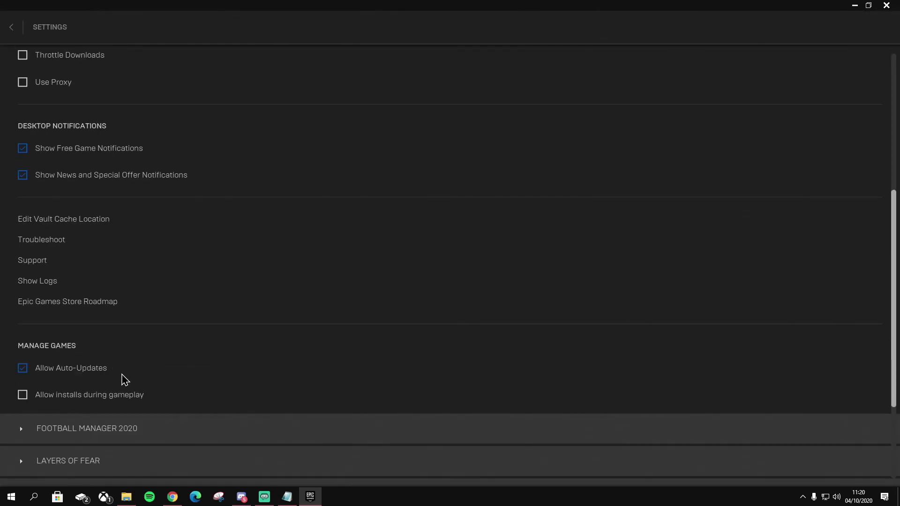
pyautogui.scroll(-3, 123, 378)
pyautogui.scroll(-2, 112, 373)
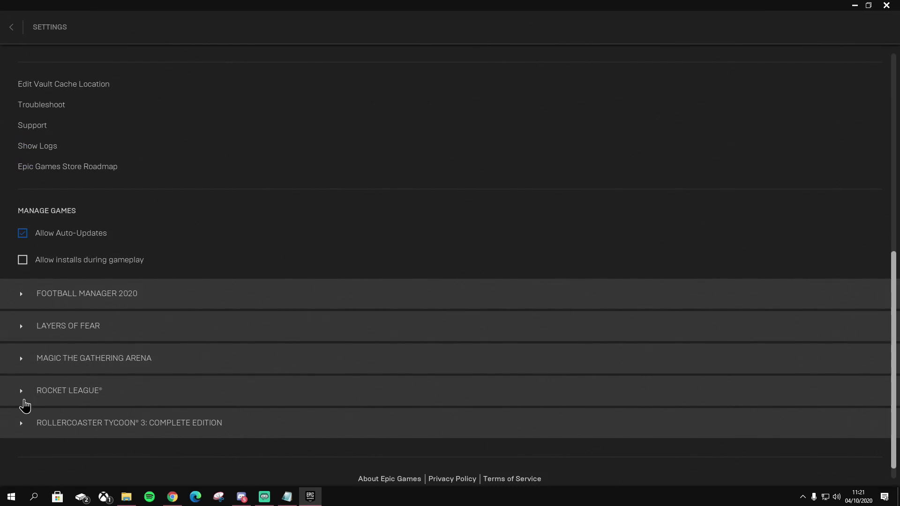
pyautogui.click(29, 391)
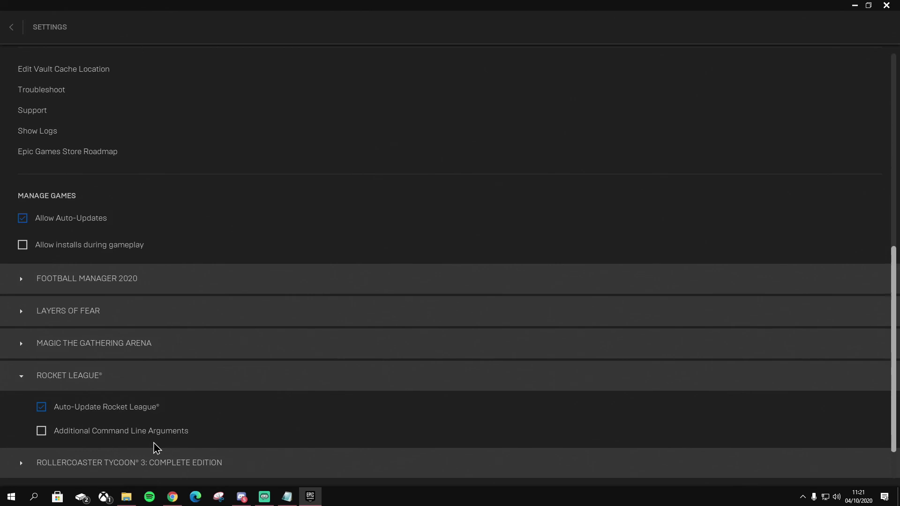
pyautogui.click(42, 431)
pyautogui.write('-novid -nomovie')
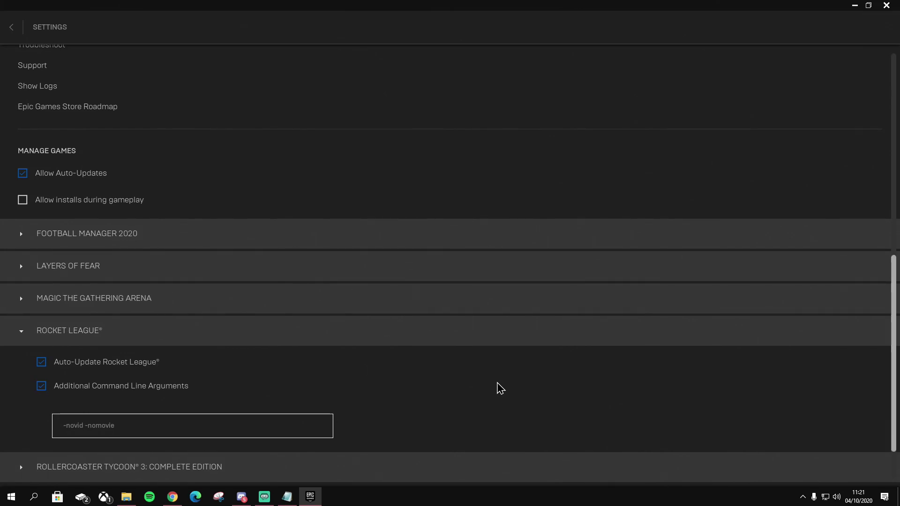
pyautogui.click(40, 331)
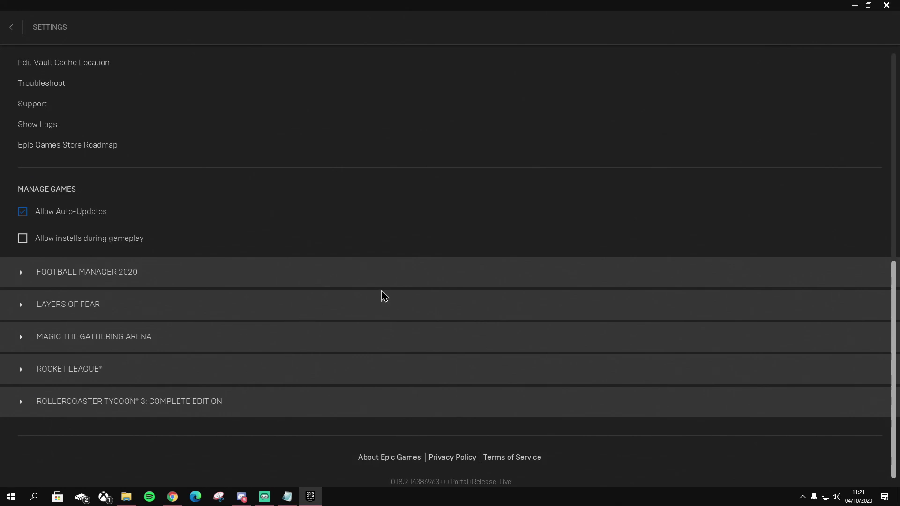
# - Run %localappdata% from the Run dialog to open AppData\Local in File Explorer
pyautogui.press('super+r')
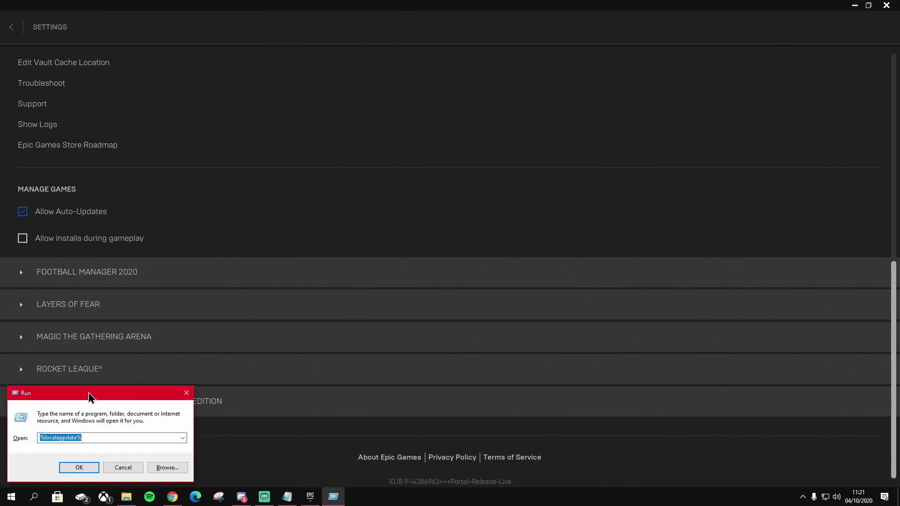
pyautogui.moveTo(90, 400); pyautogui.dragTo(413, 212)
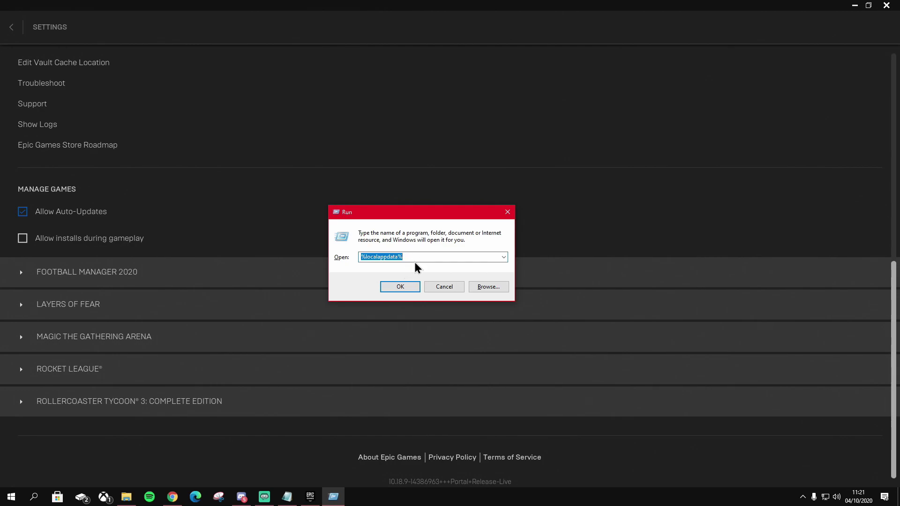
pyautogui.press('Return')
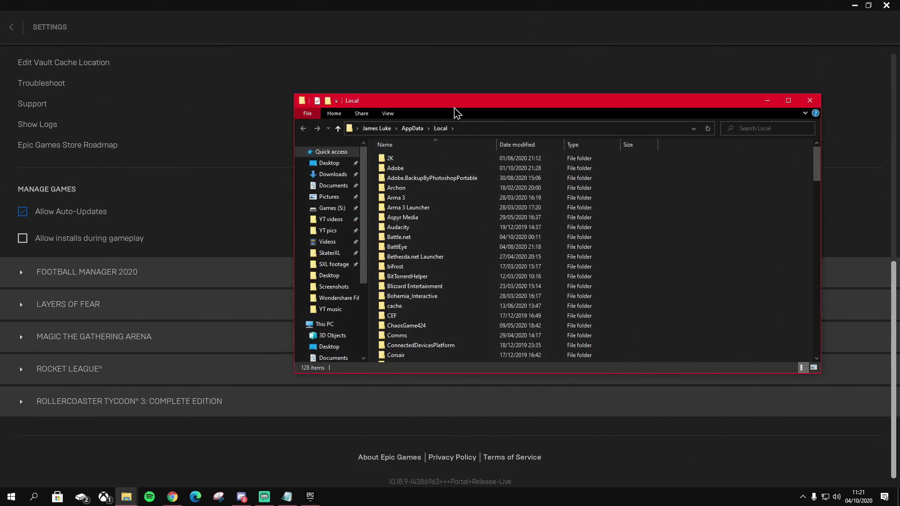
# - Navigate File Explorer into AppData\Local\EpicGamesLauncher\Saved
pyautogui.moveTo(456, 112); pyautogui.dragTo(368, 102)
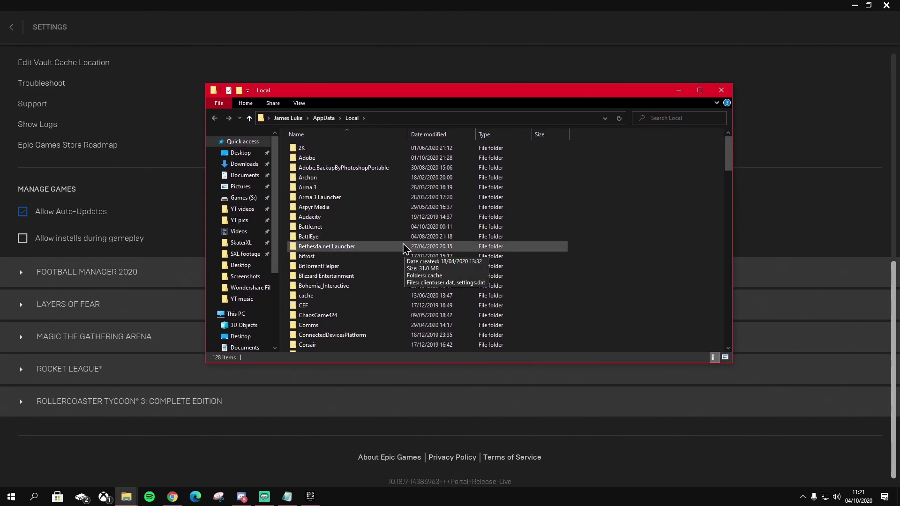
pyautogui.scroll(-2, 406, 250)
pyautogui.scroll(-2, 406, 250)
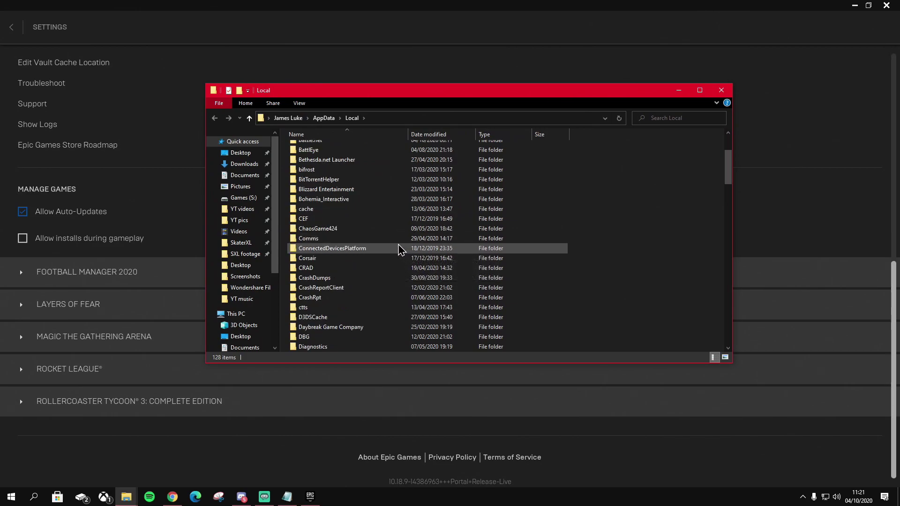
pyautogui.scroll(-1, 393, 282)
pyautogui.scroll(-1, 372, 317)
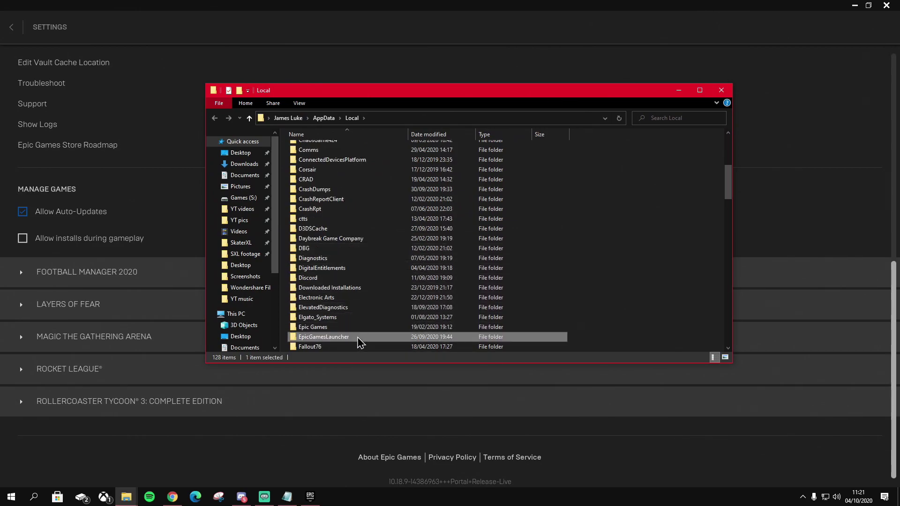
pyautogui.doubleClick(359, 336)
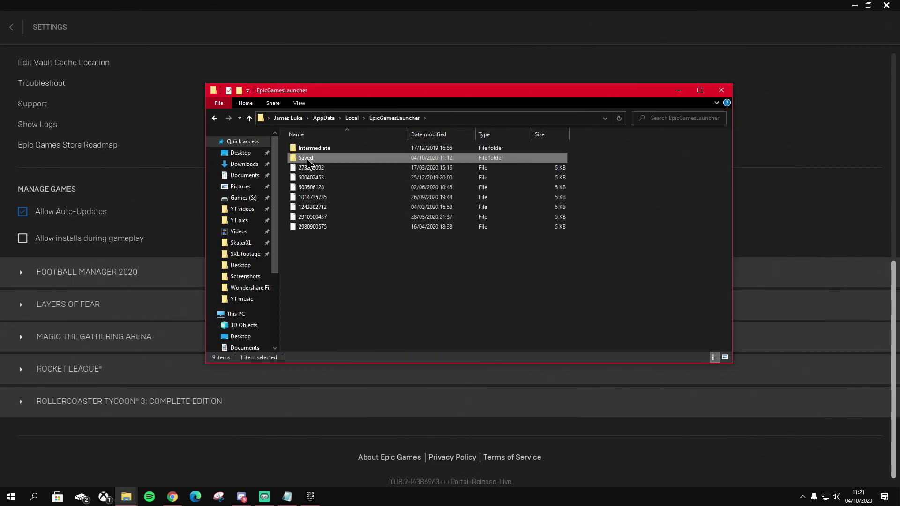
pyautogui.doubleClick(306, 158)
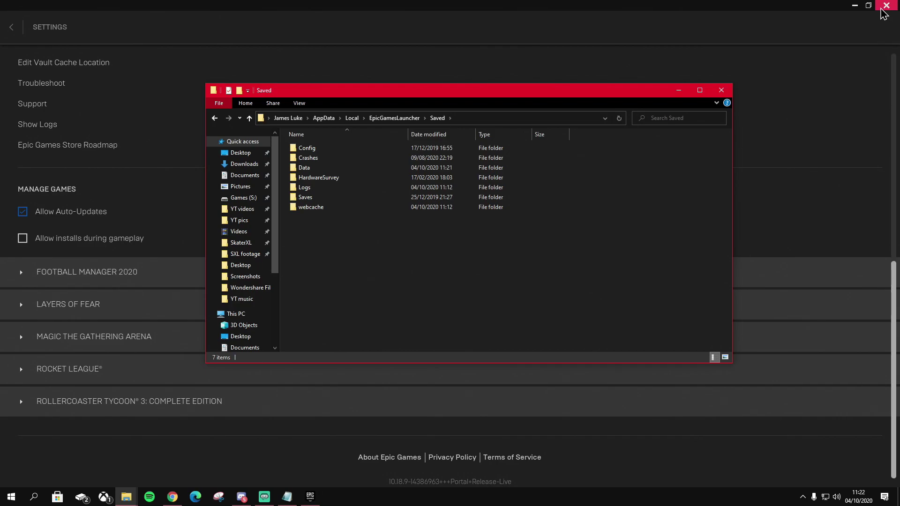
# - Close the launcher and end the EpicGamesLauncher process in Task Manager
pyautogui.click(12, 28)
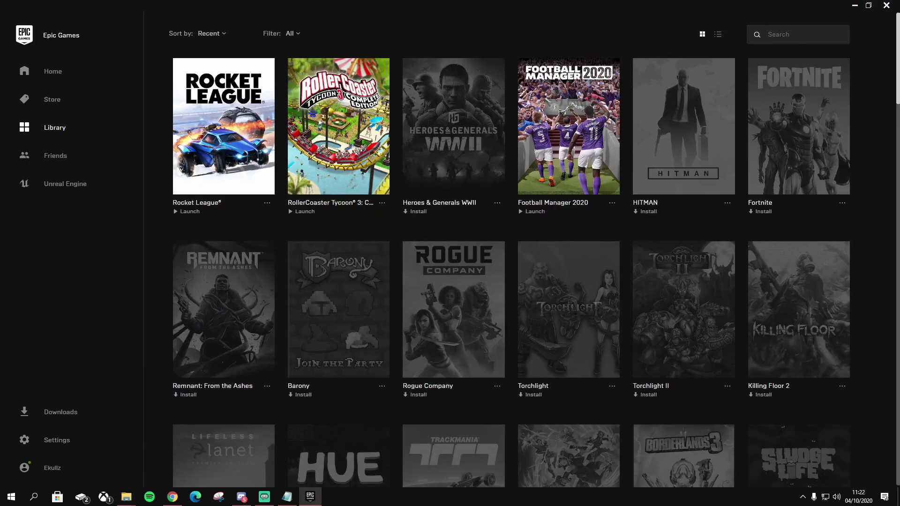
pyautogui.click(886, 6)
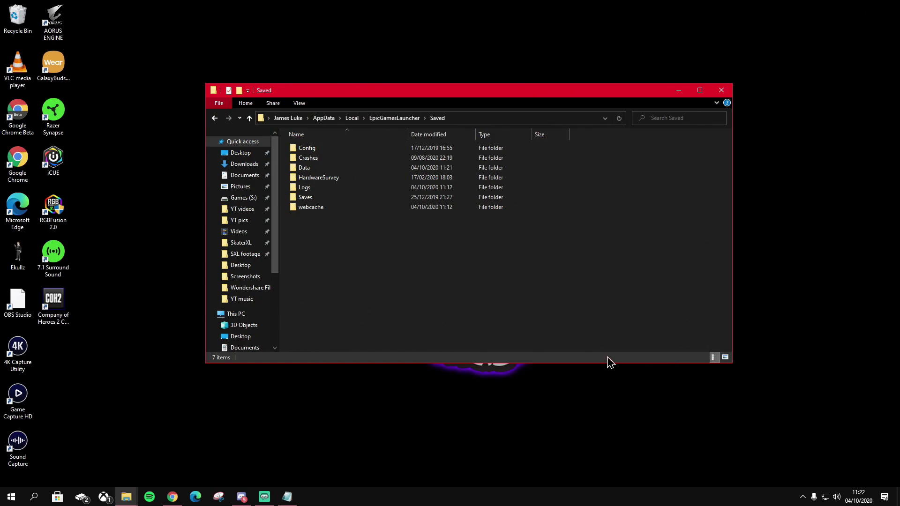
pyautogui.hotkey('ctrl', 'alt', 'Delete')
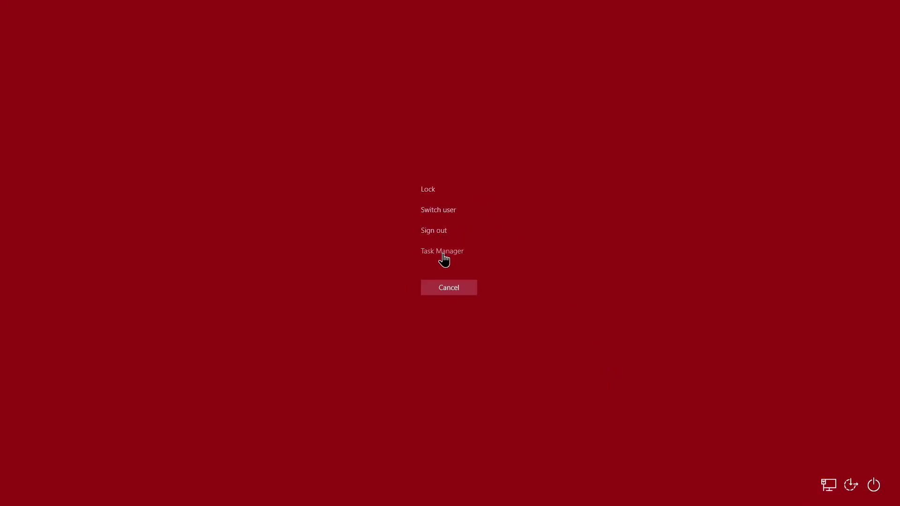
pyautogui.click(442, 253)
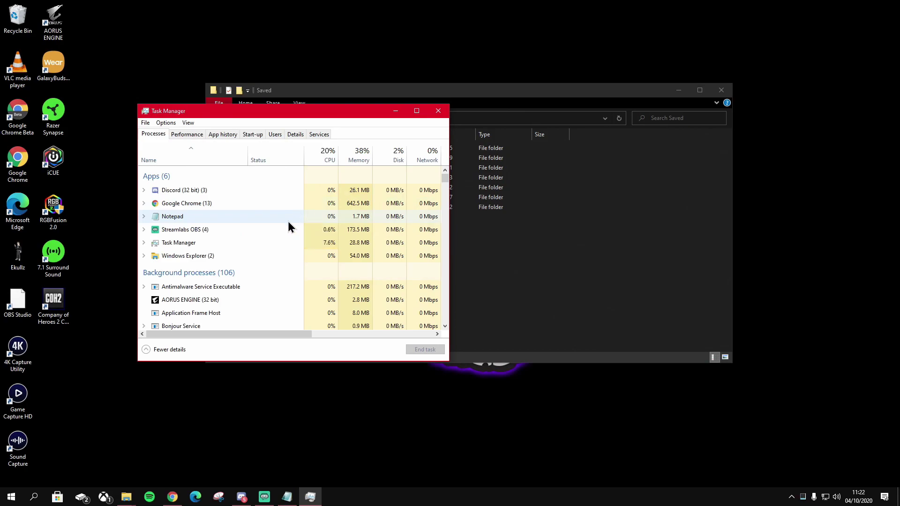
pyautogui.scroll(-2, 258, 244)
pyautogui.scroll(-2, 258, 244)
pyautogui.scroll(-2, 258, 244)
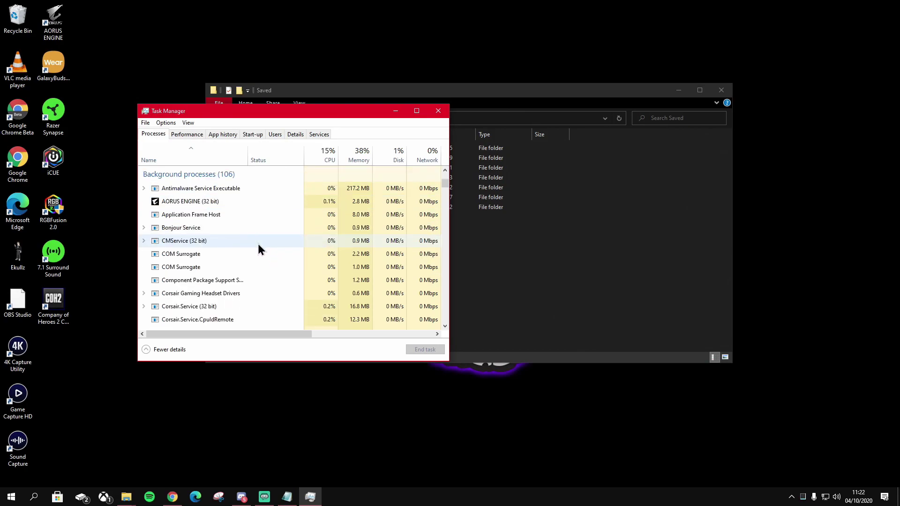
pyautogui.scroll(-2, 258, 244)
pyautogui.scroll(-2, 256, 244)
pyautogui.scroll(-2, 256, 244)
pyautogui.scroll(4, 256, 245)
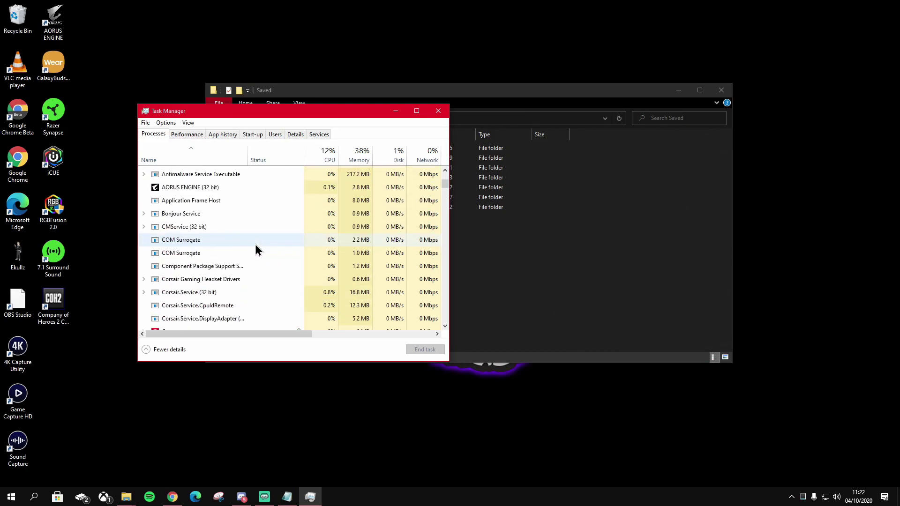
pyautogui.scroll(2, 256, 244)
pyautogui.scroll(2, 257, 245)
pyautogui.scroll(-2, 257, 245)
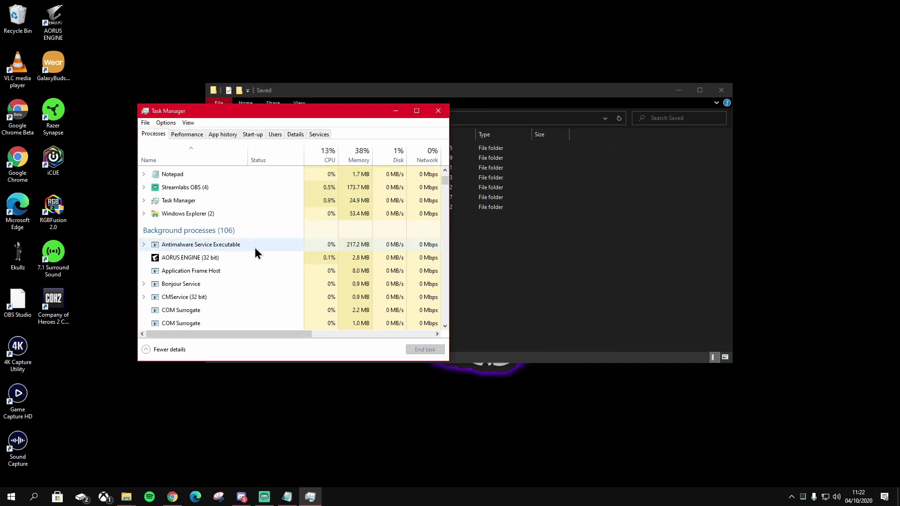
pyautogui.scroll(-1, 254, 246)
pyautogui.scroll(-3, 254, 246)
pyautogui.scroll(-3, 258, 251)
pyautogui.scroll(-2, 258, 252)
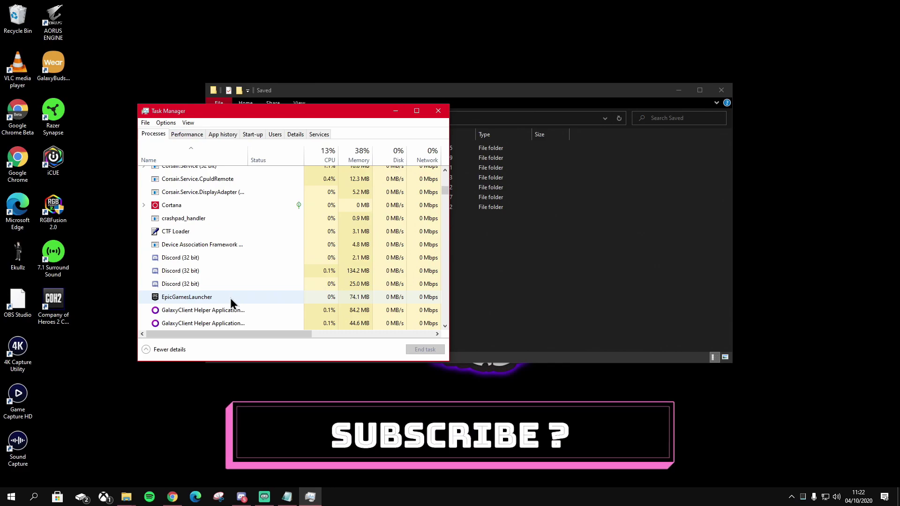
pyautogui.click(231, 299)
pyautogui.rightClick(230, 298)
pyautogui.click(254, 307)
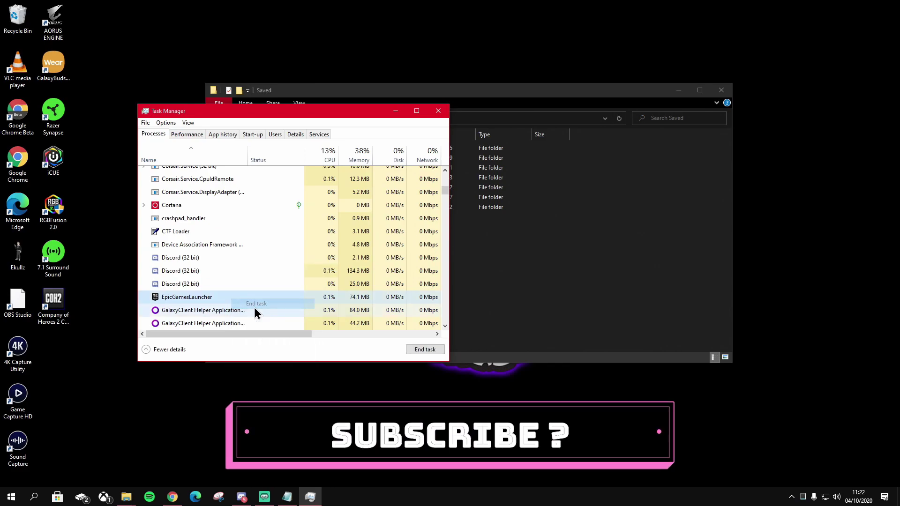
# - Delete the webcache folder from Saved and close that Explorer window
pyautogui.click(540, 320)
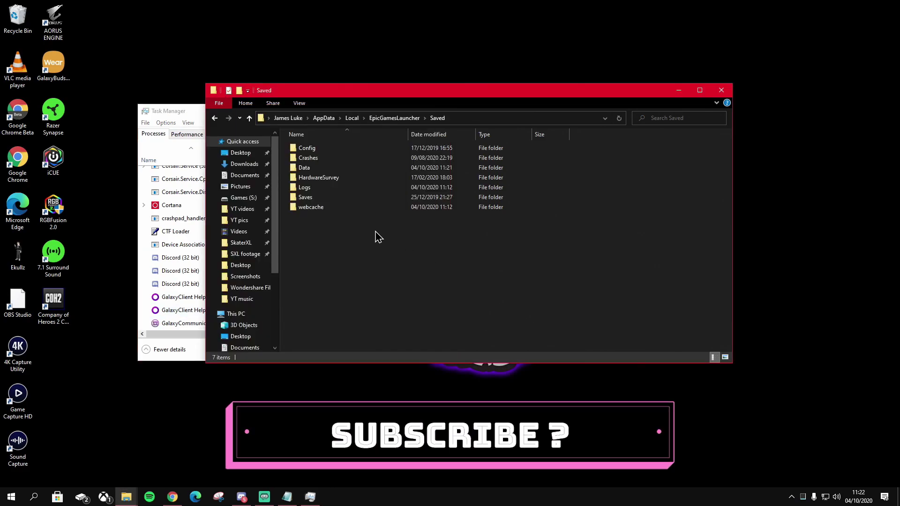
pyautogui.moveTo(309, 207); pyautogui.dragTo(320, 211)
pyautogui.rightClick(317, 211)
pyautogui.press('Escape')
pyautogui.rightClick(314, 211)
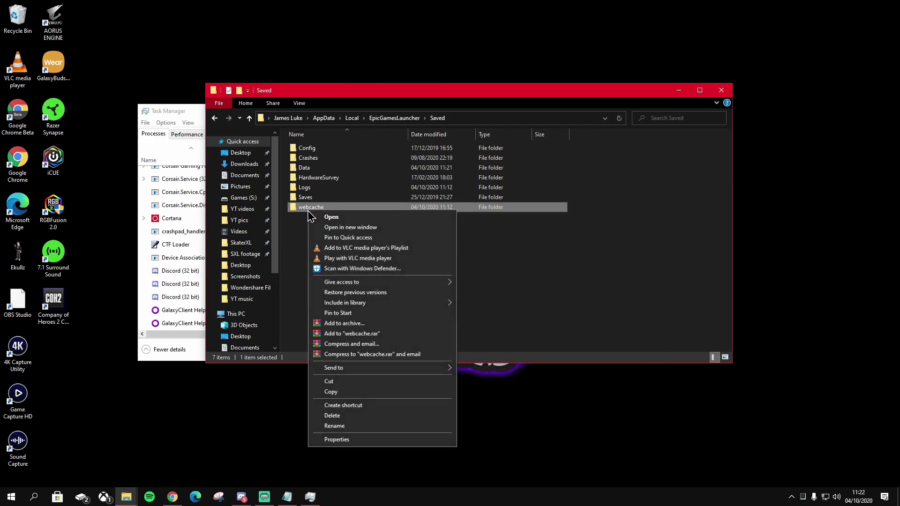
pyautogui.click(378, 416)
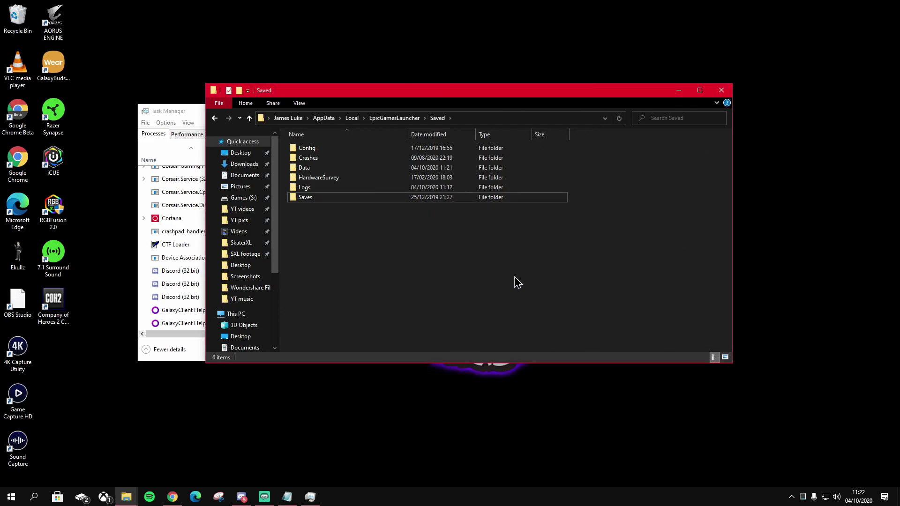
pyautogui.click(721, 91)
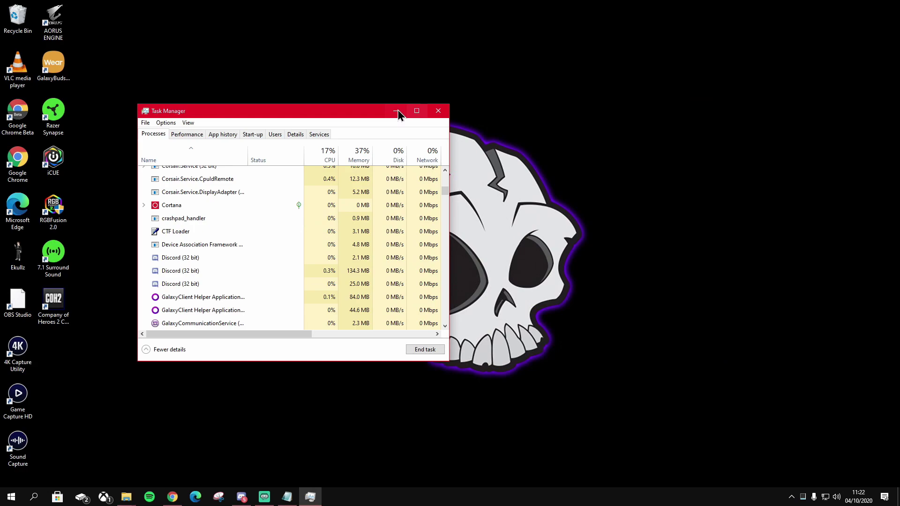
# - Close Task Manager and switch to the DirectX 11 Technology Update page in Chrome
pyautogui.click(438, 113)
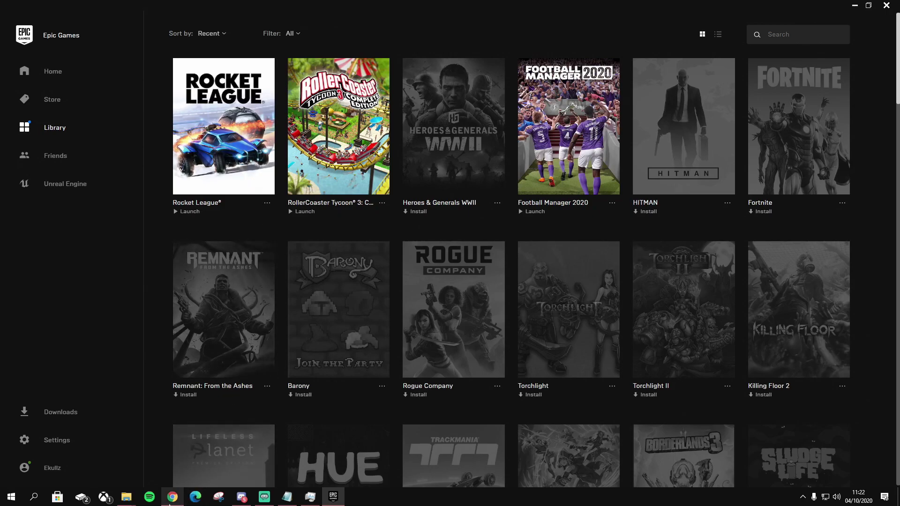
pyautogui.click(172, 498)
pyautogui.scroll(-1, 262, 211)
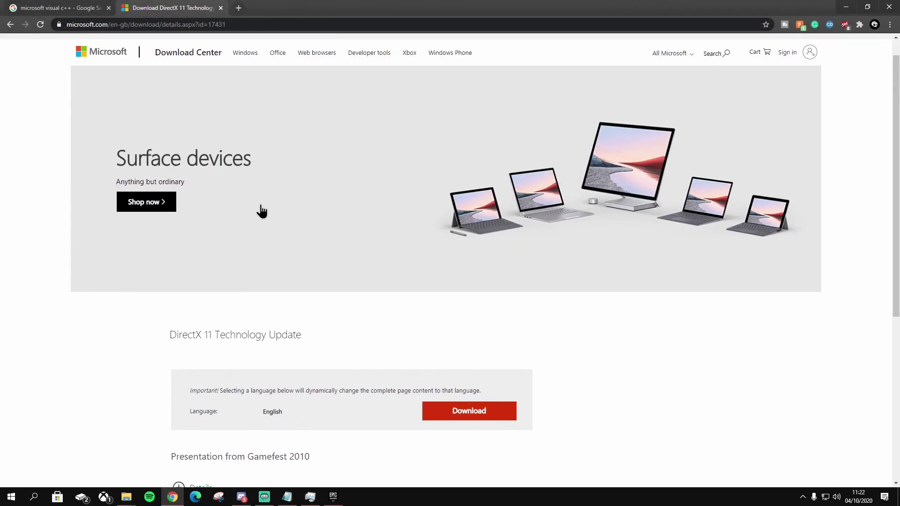
pyautogui.scroll(-1, 261, 211)
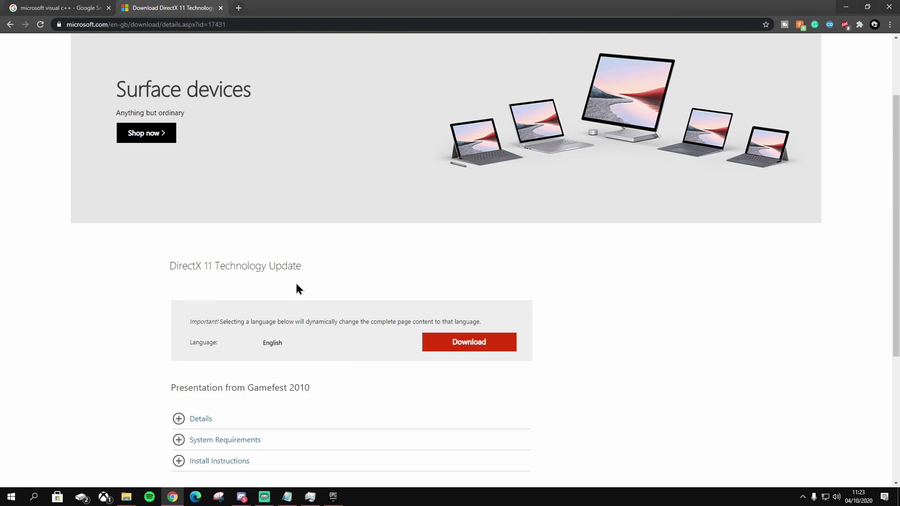
# - Open the 'Visual C++ Redistributable for Visual Studio 2015' download page from Google's results
pyautogui.click(60, 7)
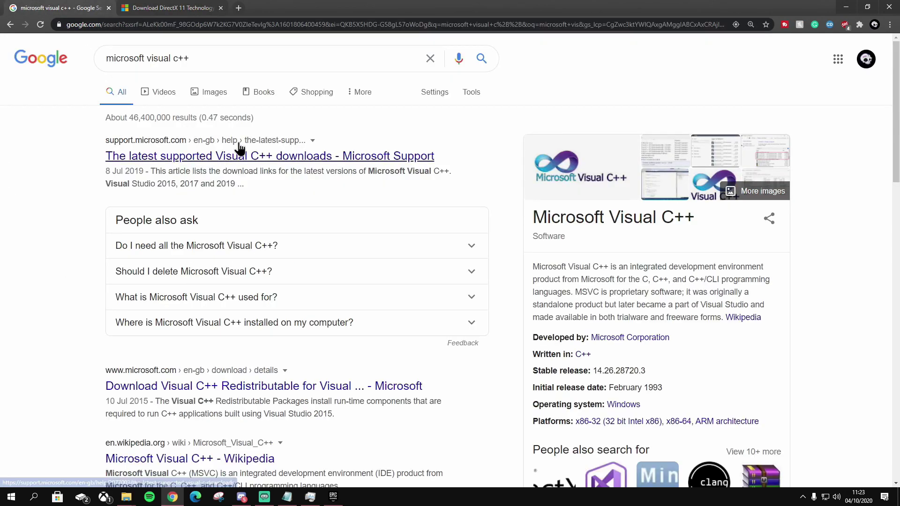
pyautogui.click(264, 386)
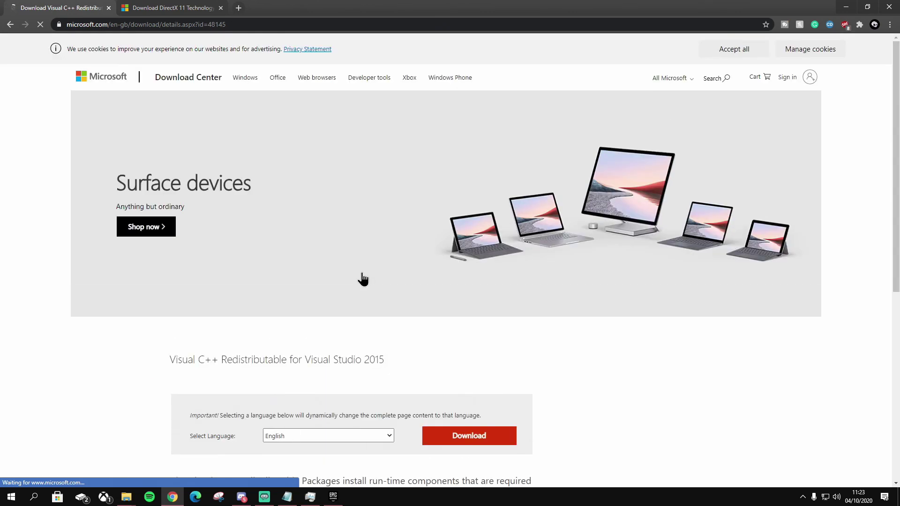
pyautogui.scroll(-3, 315, 280)
pyautogui.scroll(-2, 427, 249)
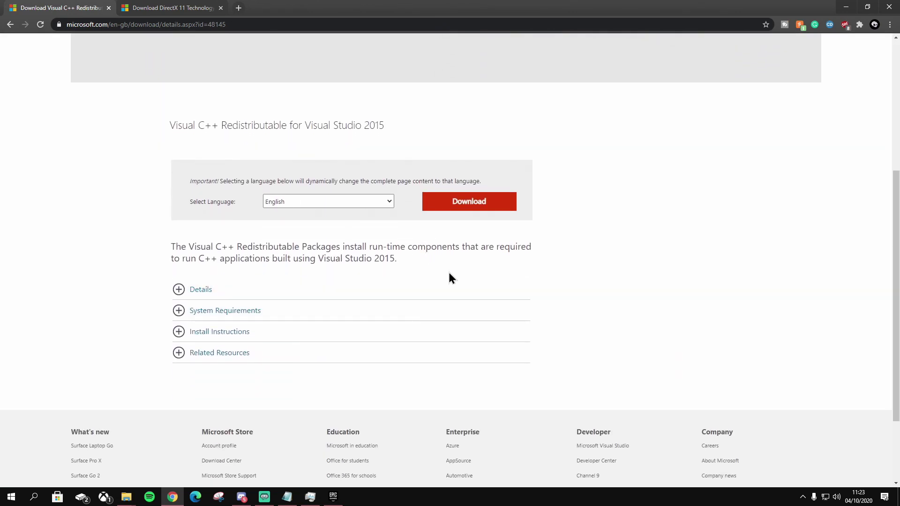
pyautogui.scroll(3, 399, 261)
pyautogui.scroll(3, 289, 186)
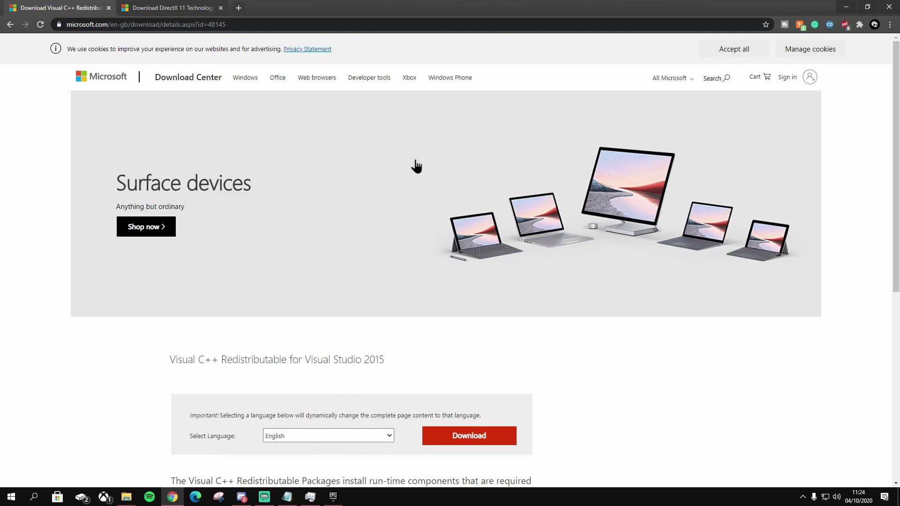
# - Minimize Chrome and launch Rocket League from the Epic Games Library
pyautogui.click(842, 10)
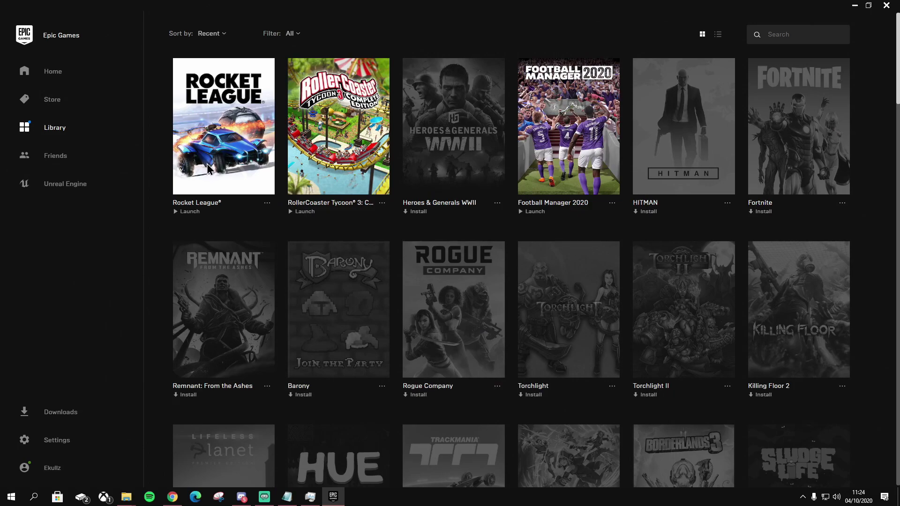
pyautogui.click(208, 170)
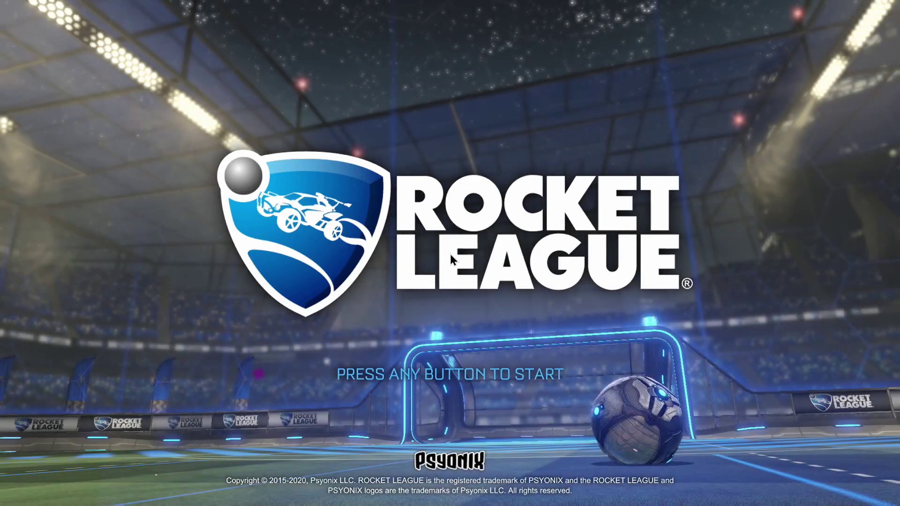
# - Dismiss the 'Press any button to start' screen to reach the EULA
pyautogui.click(450, 255)
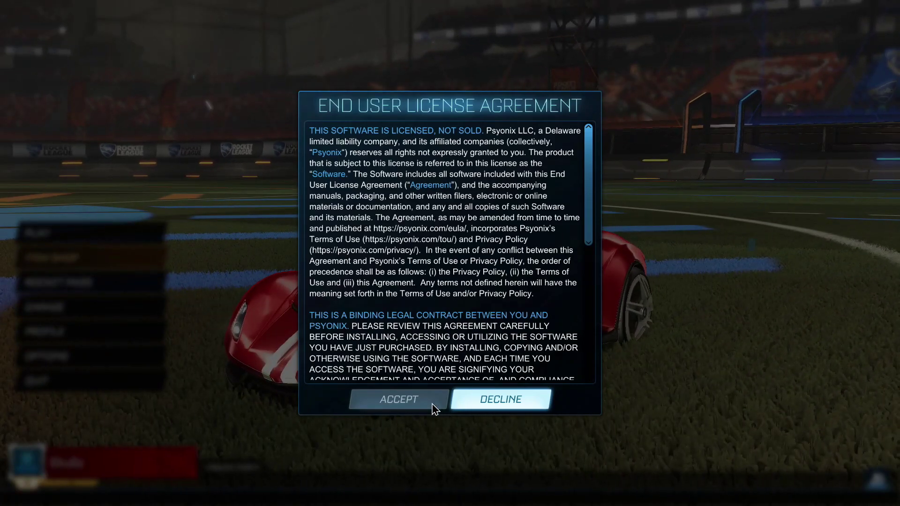